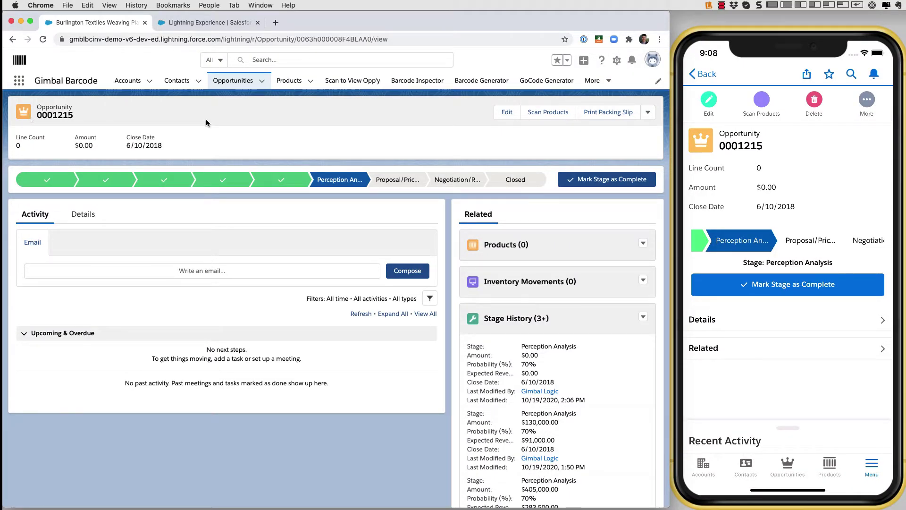
Scan product codes GC1020 and GC1040 into the opportunity's product scanner
click(547, 113)
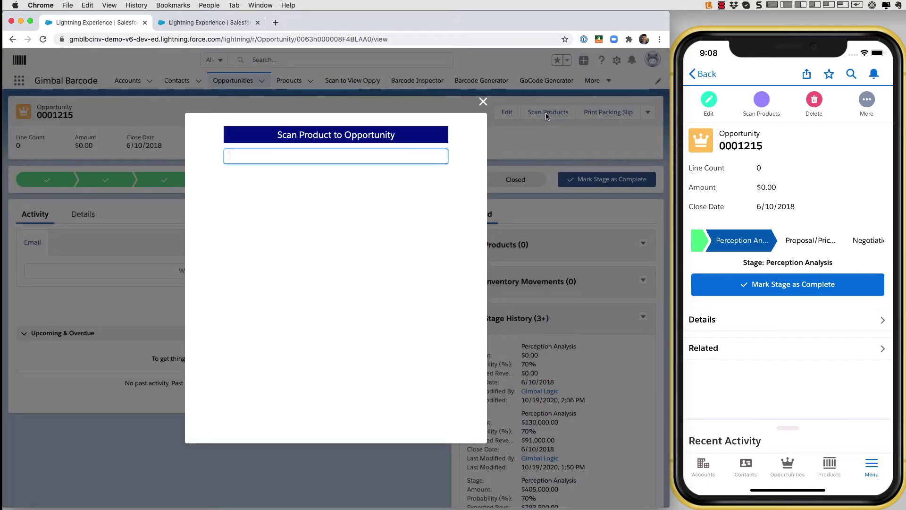
text(GC1020)
key(Return)
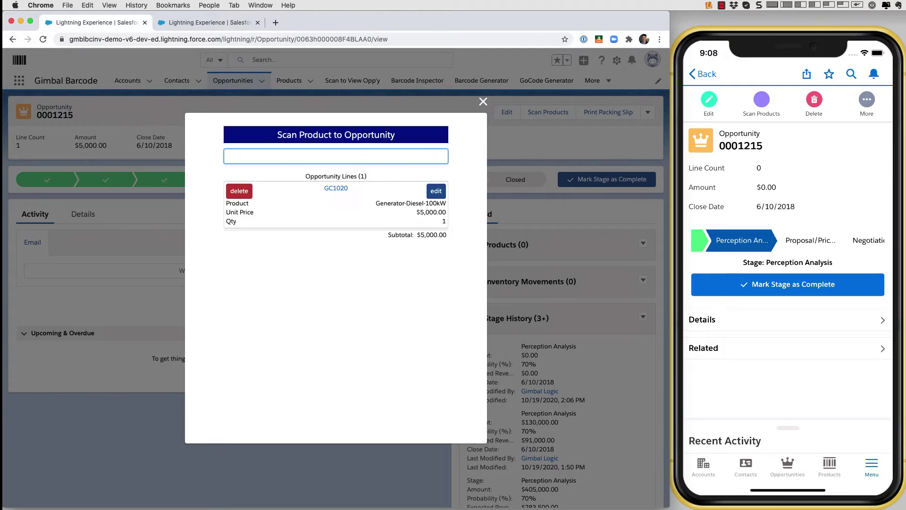
text(GC1040)
key(Return)
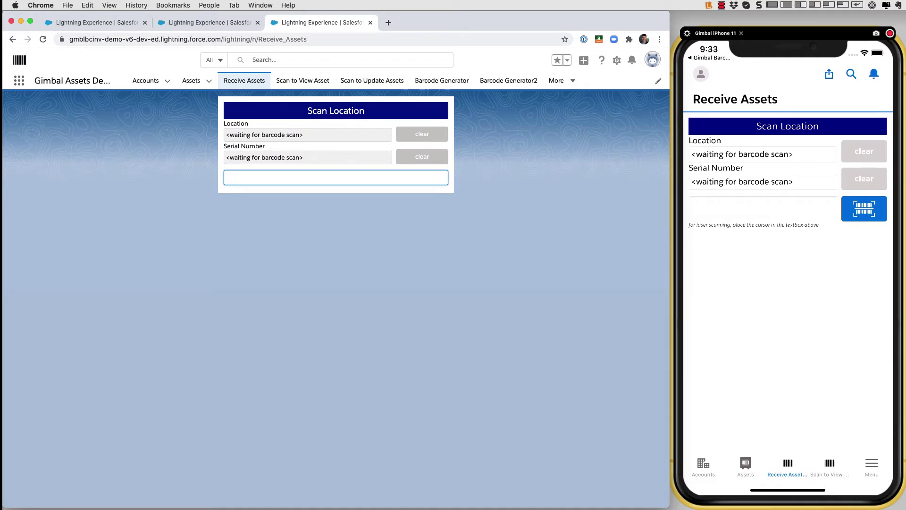
text(Van #2)
key(Return)
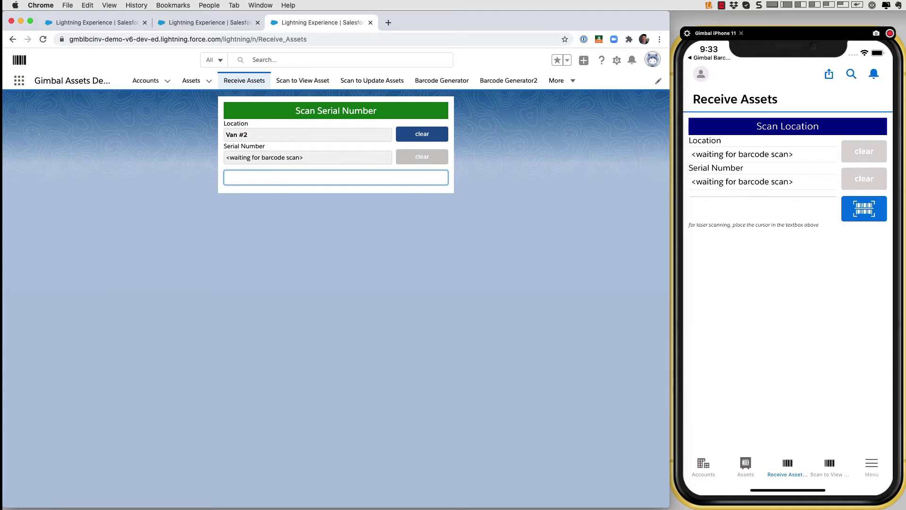
key(Return)
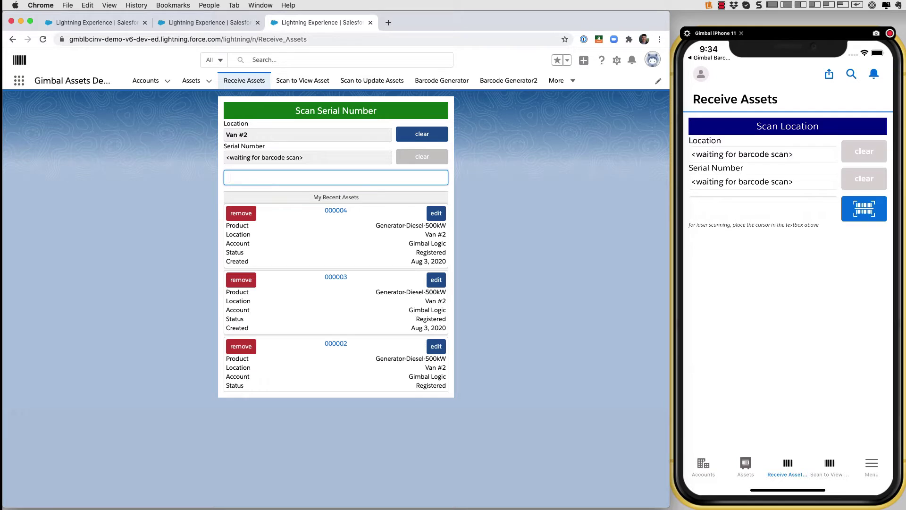
text(201015115301-1)
key(Return)
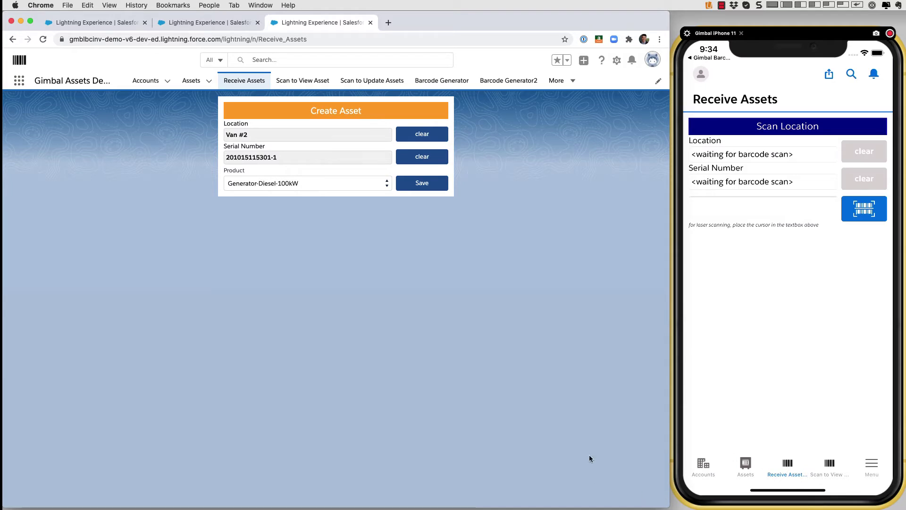
click(330, 183)
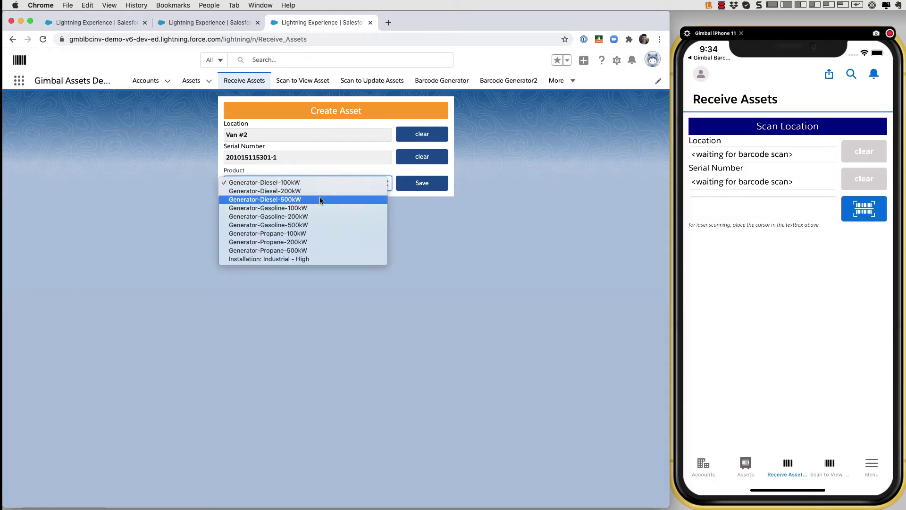
click(304, 217)
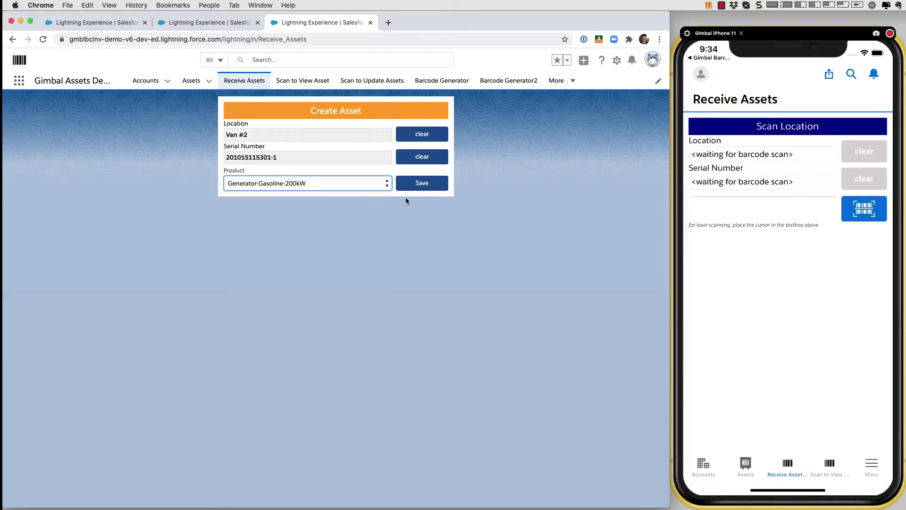
click(423, 183)
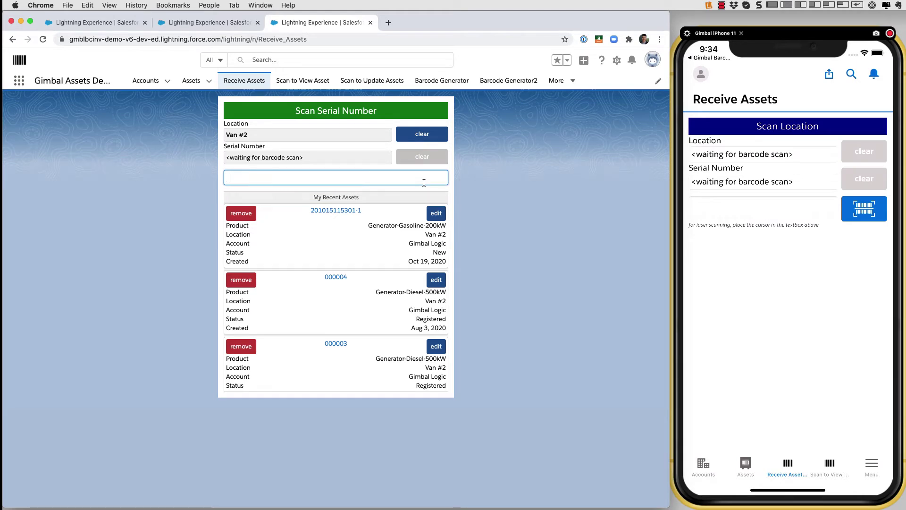
Start a barcode scan from the phone's Receive Assets page
click(881, 222)
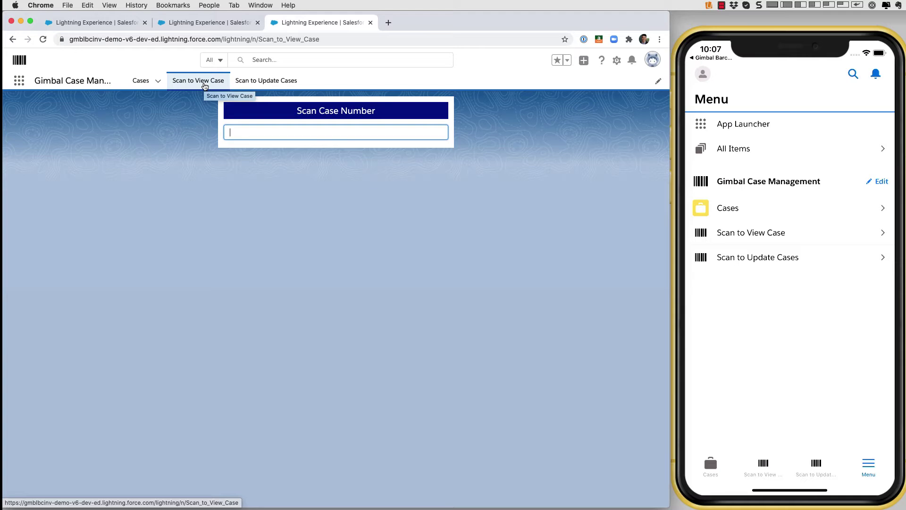
Look up case 00001008 by its scanned number, then scan and open case 00001009
text(00001008)
key(Return)
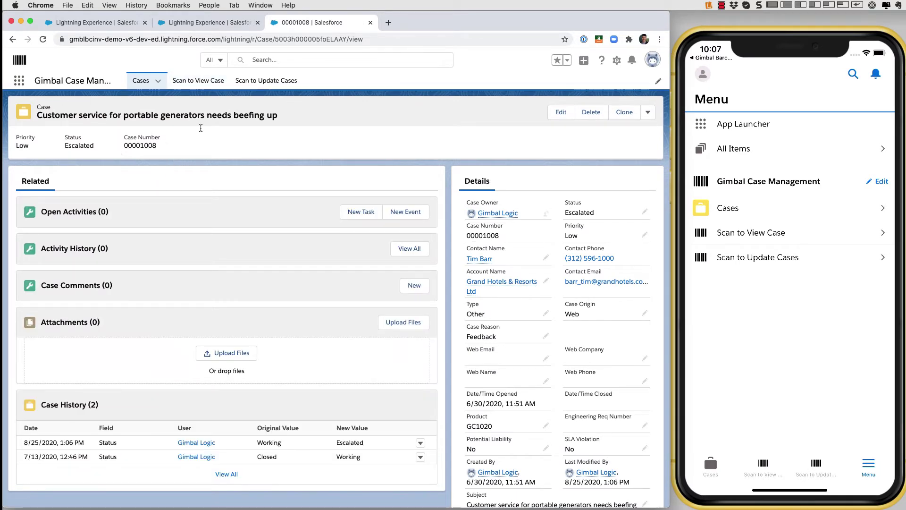
click(199, 81)
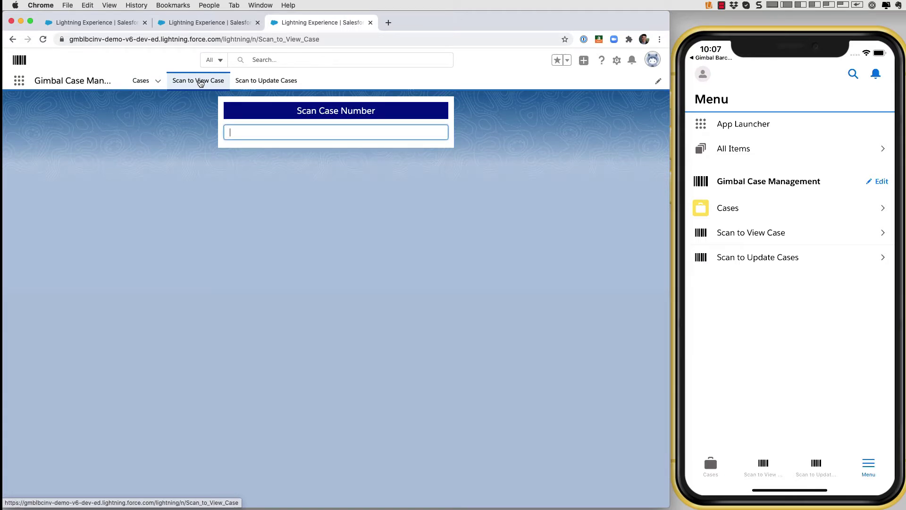
text(00001009)
key(Return)
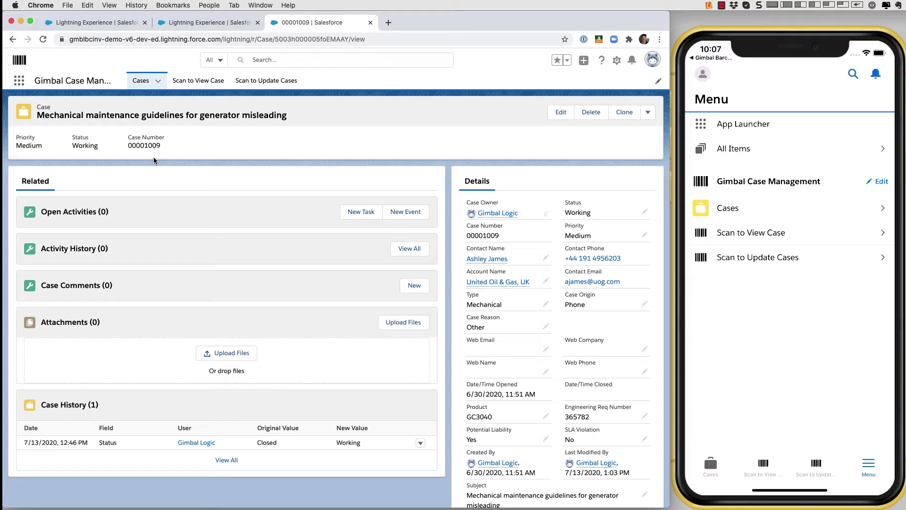
Open Scan to View Case from the phone's menu
click(767, 236)
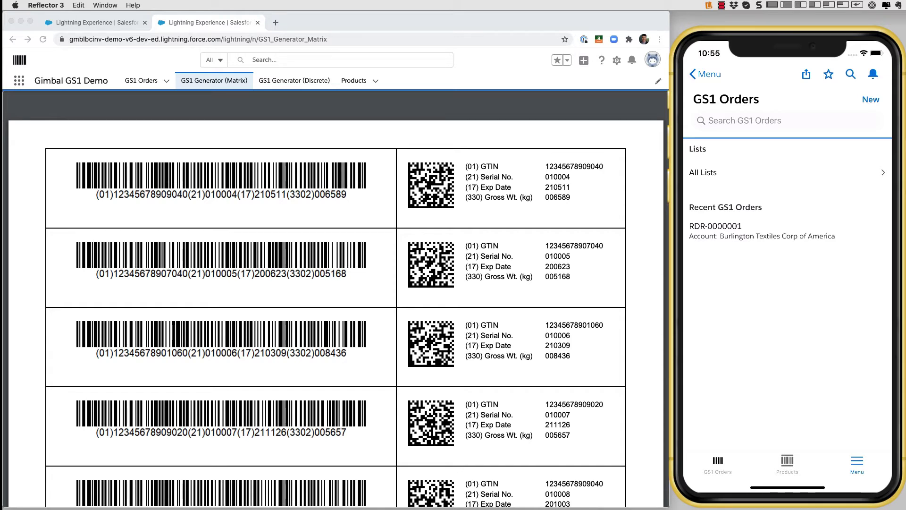
Review the GS1 Generator (Matrix) label PDF, then go back to the GS1 Order record
mouse_move(492, 363)
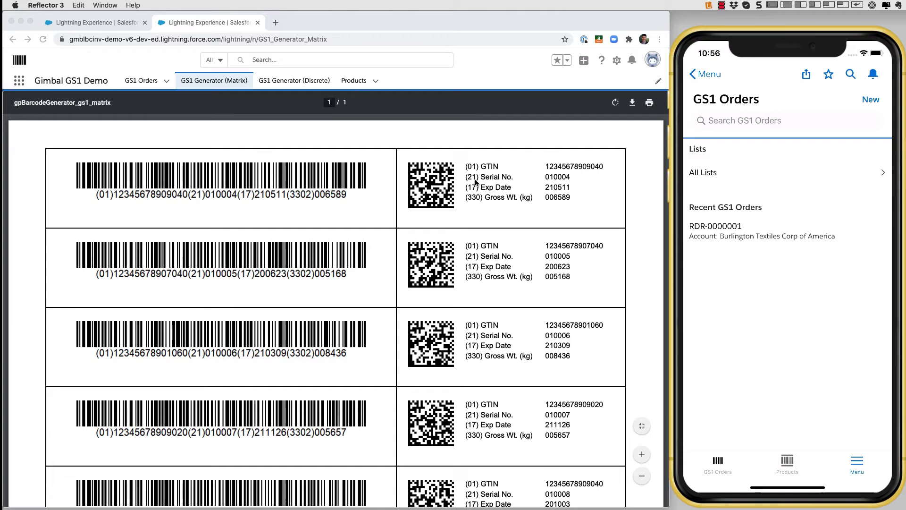
click(112, 29)
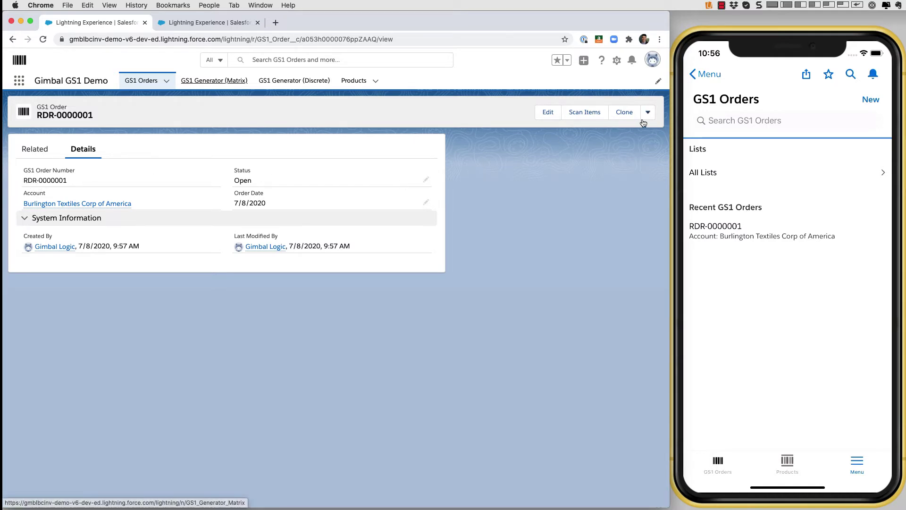
Scan the first GS1 barcode (serial 010013) and save it as an Orange, Medium item
click(584, 113)
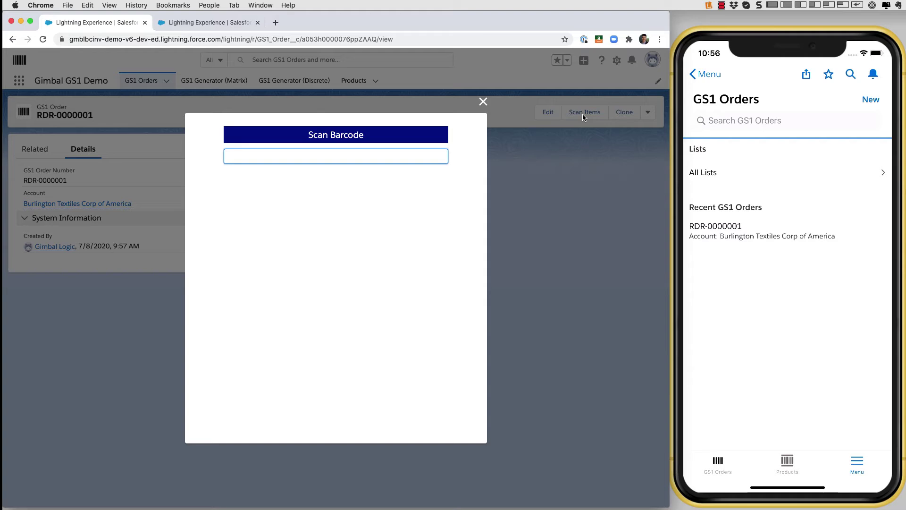
text((01)12345678907060(21)010013(17)200614(3102)001322)
key(Return)
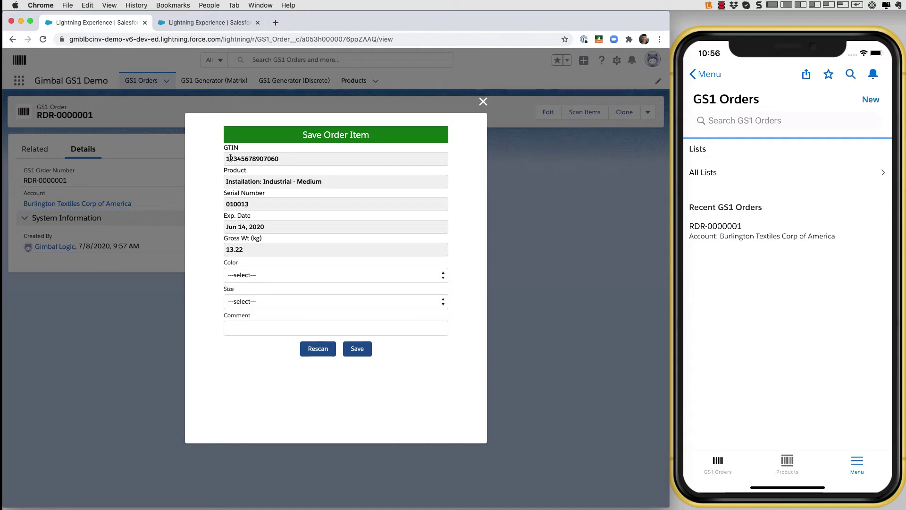
drag(227, 181, 310, 182)
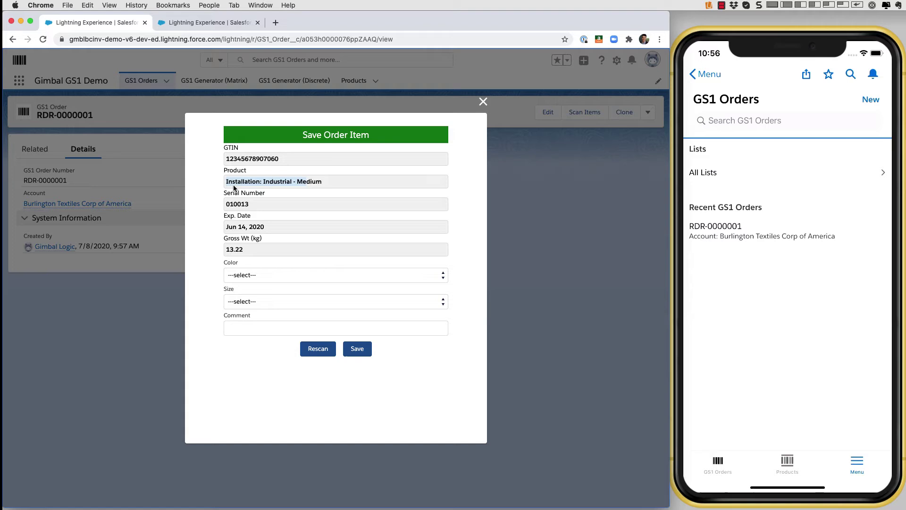
click(269, 276)
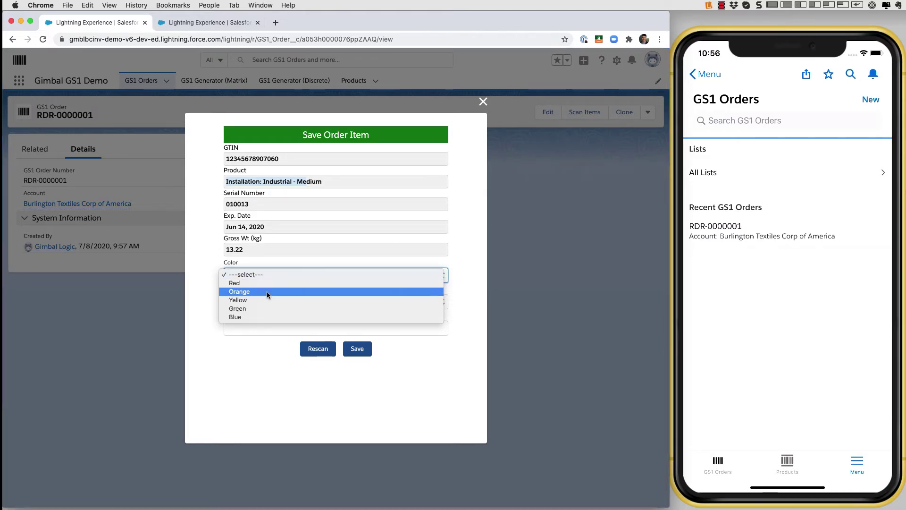
click(266, 293)
click(278, 304)
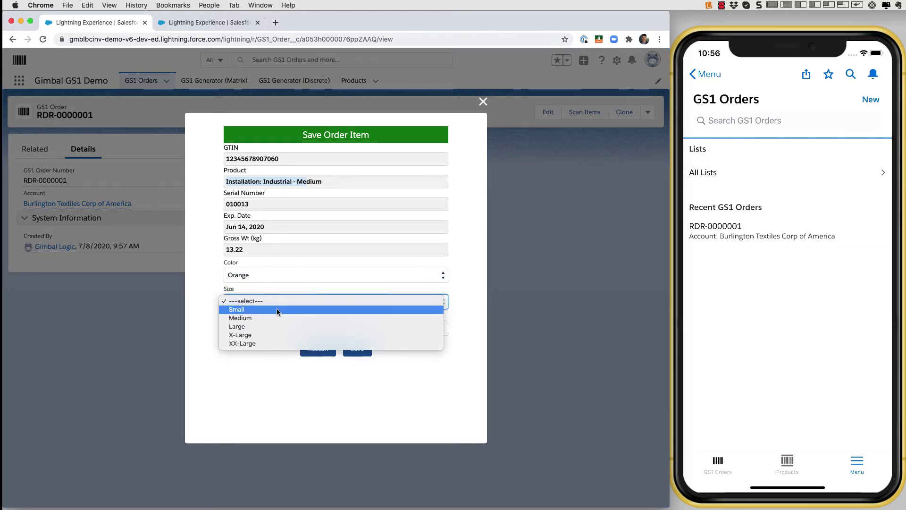
click(271, 317)
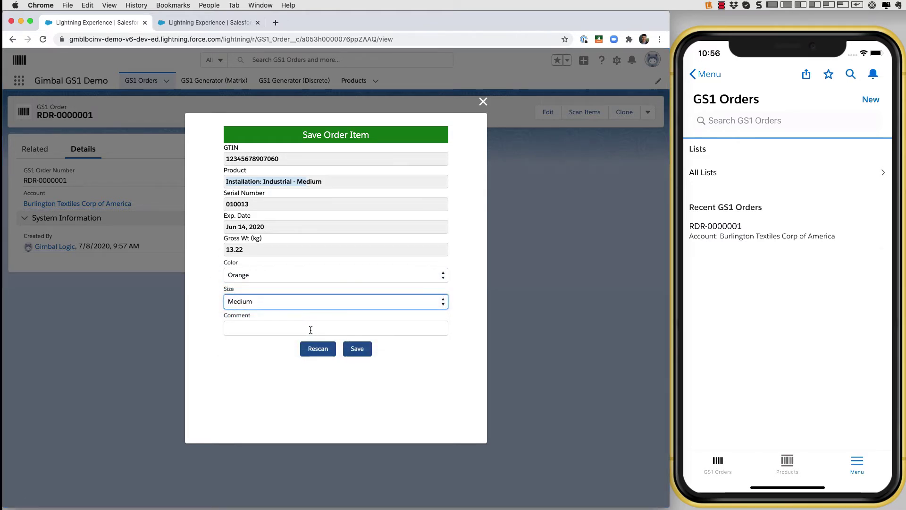
click(364, 352)
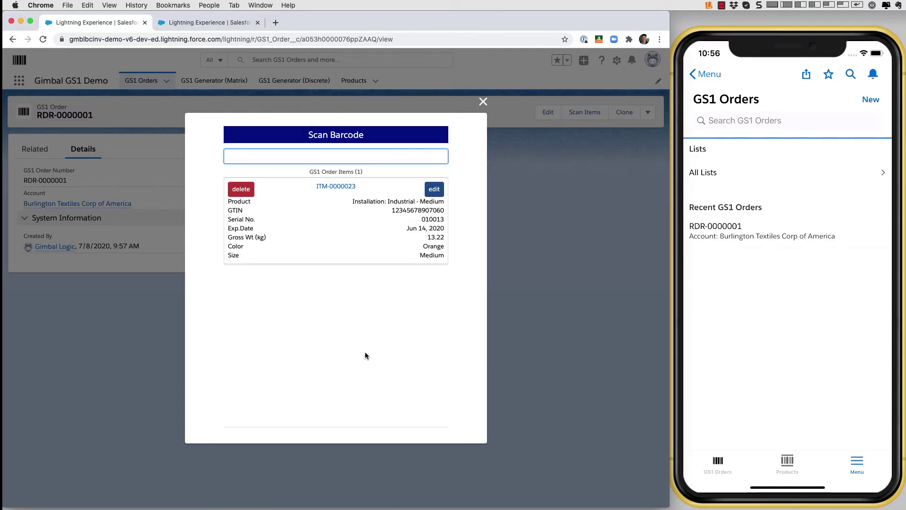
Scan the second GS1 barcode (serial 010012, Generator-Propane-100kW) and save it
text((01)12345678903020(17)200705(3102)004891(21)010012)
key(Return)
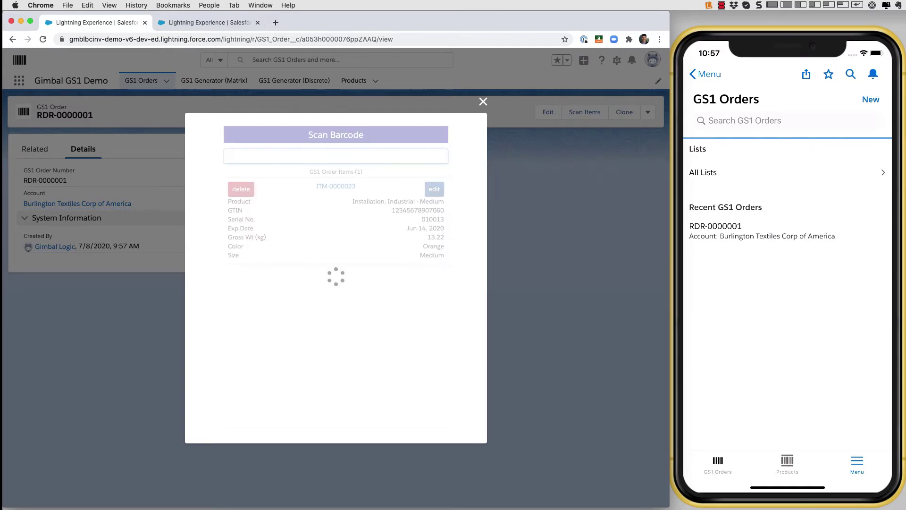
click(361, 349)
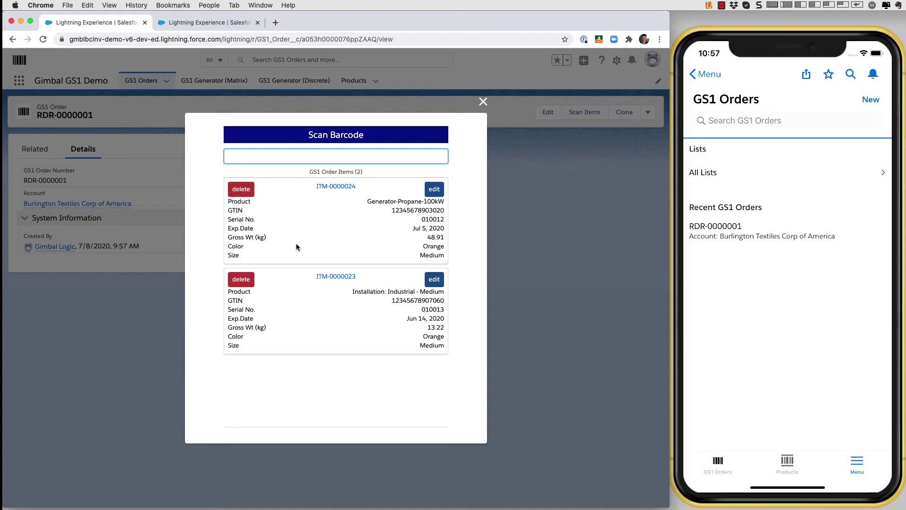
On the phone, open the GS1 order's Scan Items and launch the barcode scanner for items
click(800, 239)
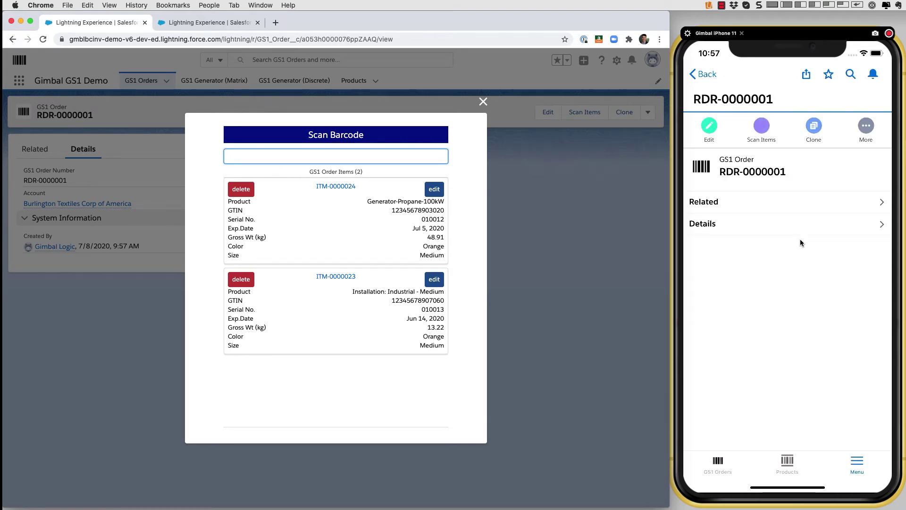
click(744, 136)
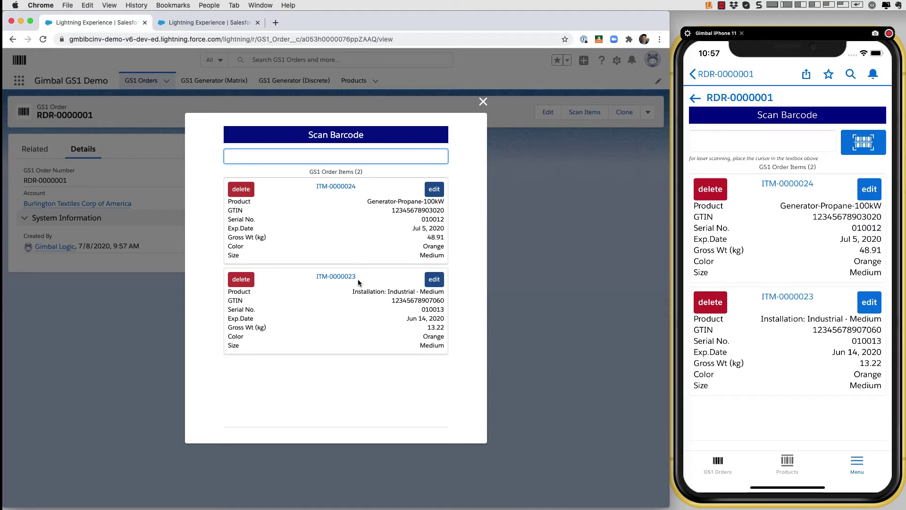
click(863, 143)
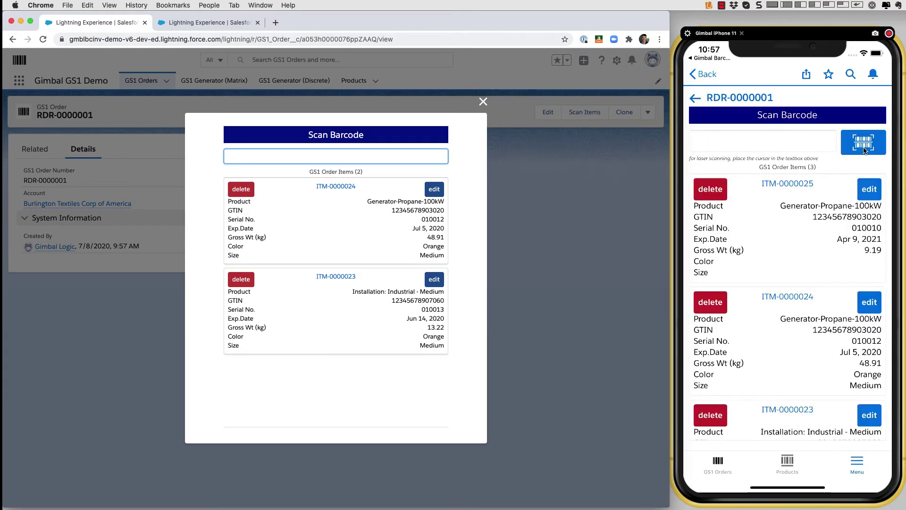
click(864, 151)
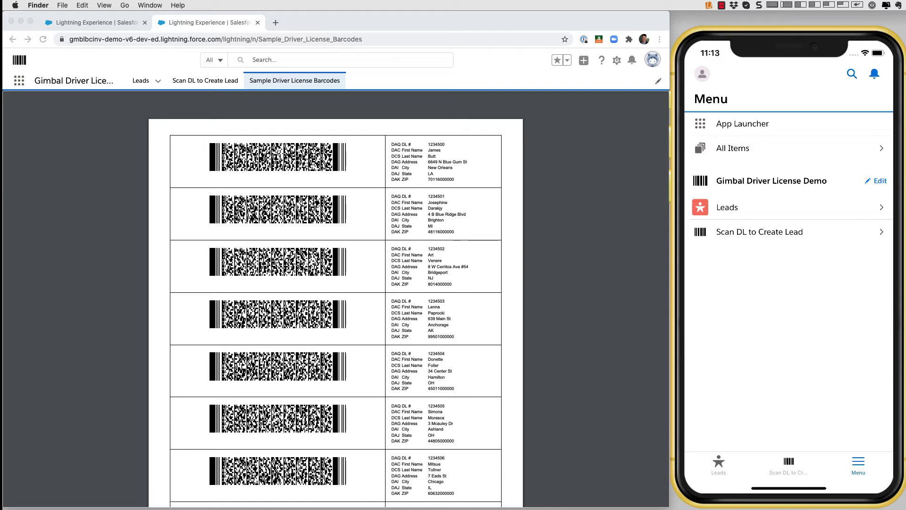
Zoom into the driver license barcode sheet, select the first DL number, and return to Scan DL to Create Lead
mouse_move(642, 471)
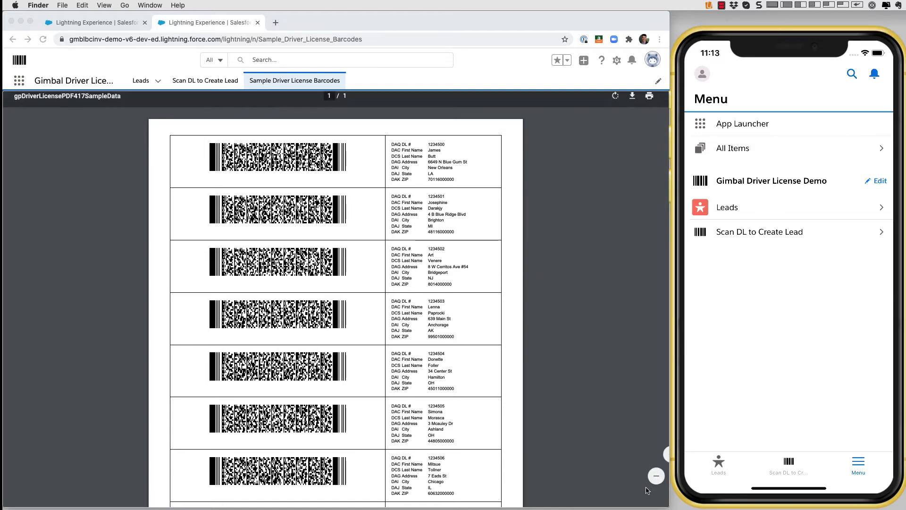
click(642, 455)
click(642, 455)
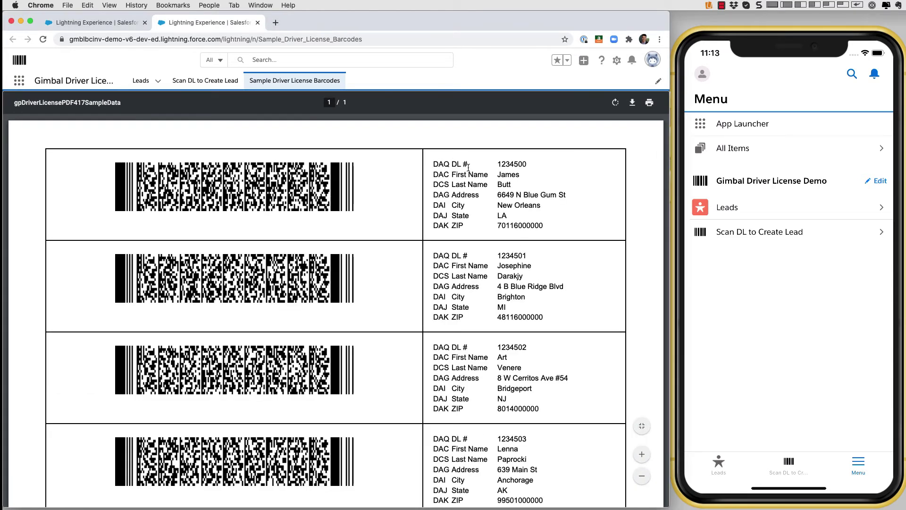
drag(498, 164, 524, 163)
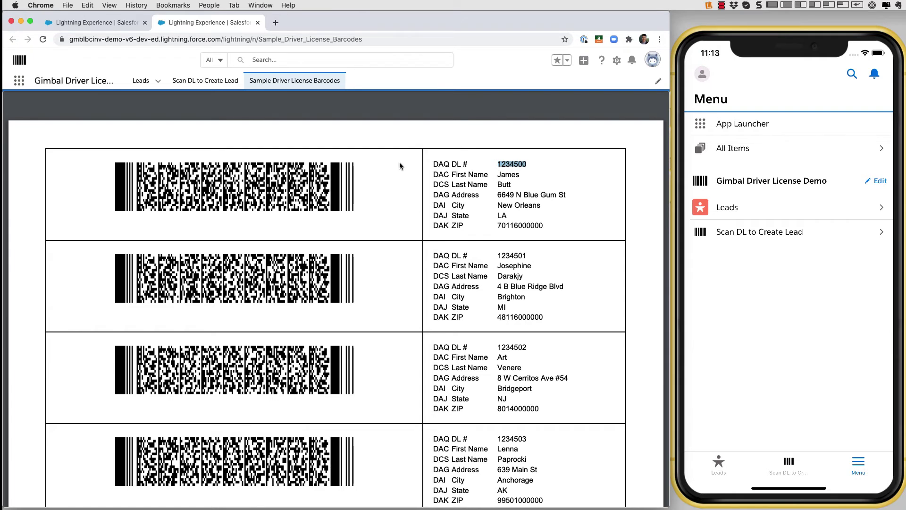
click(95, 23)
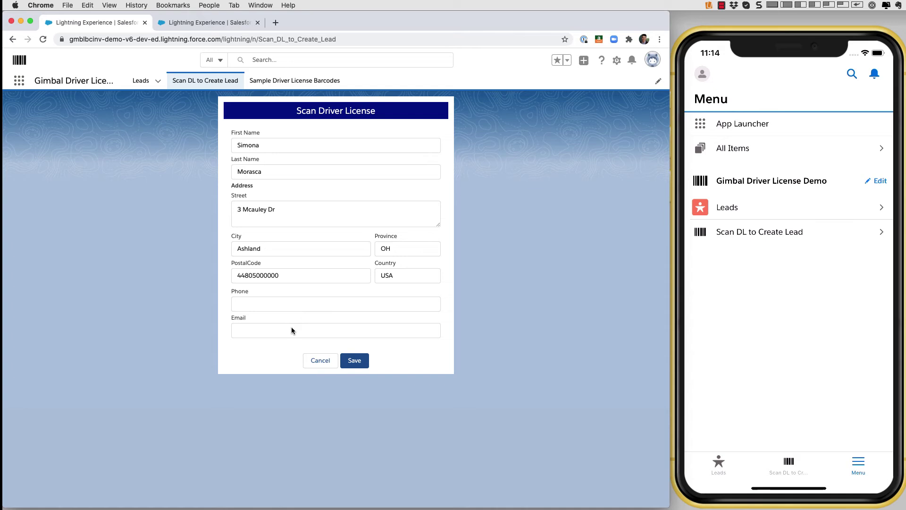
Save the lead prefilled from the scanned driver license
click(366, 362)
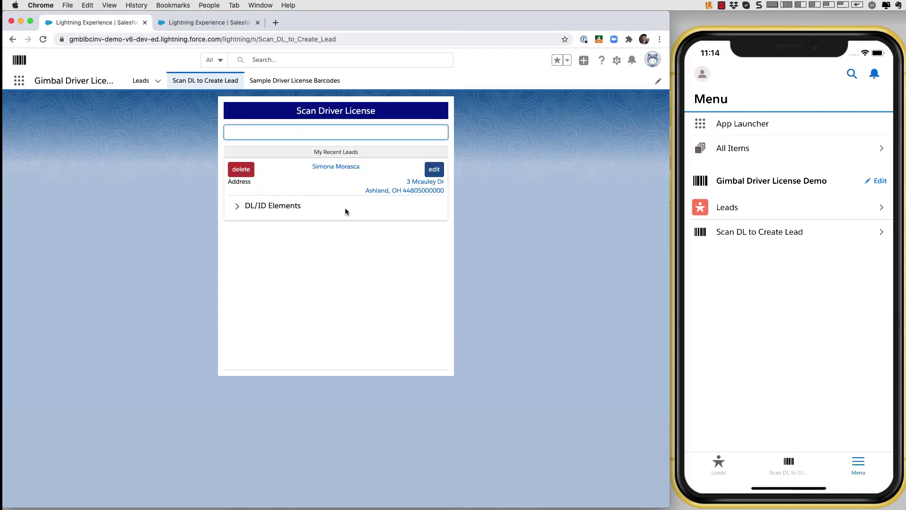
Scan the next driver license into DL/ID Elements, fill in the contact's e-mail, and save the lead
click(238, 208)
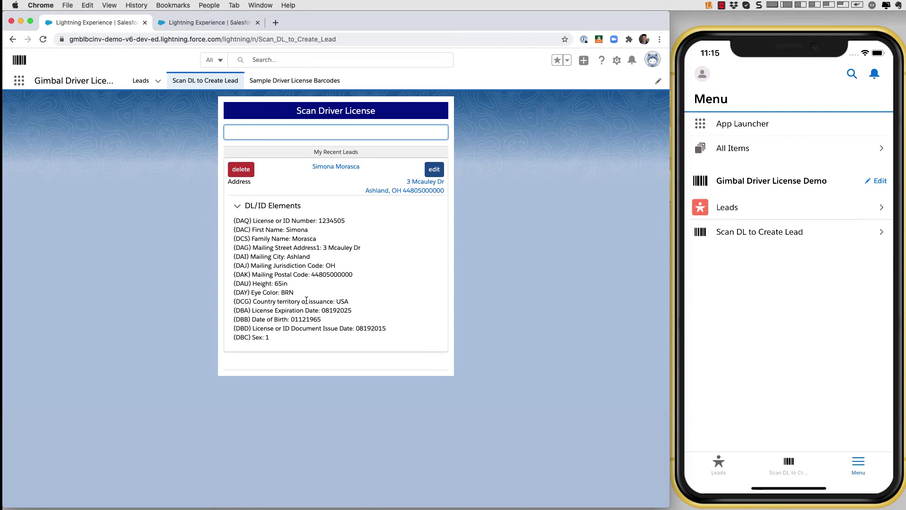
text(@ANSI 123)
key(Return)
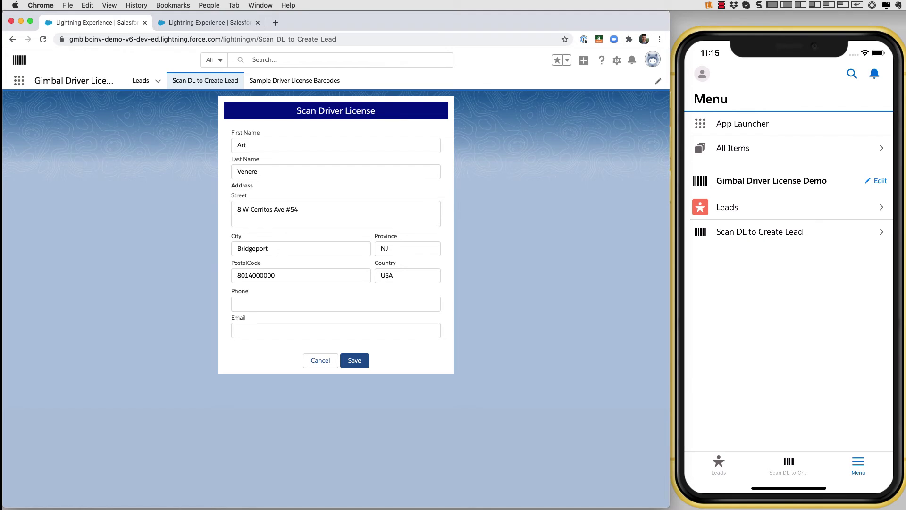
click(296, 331)
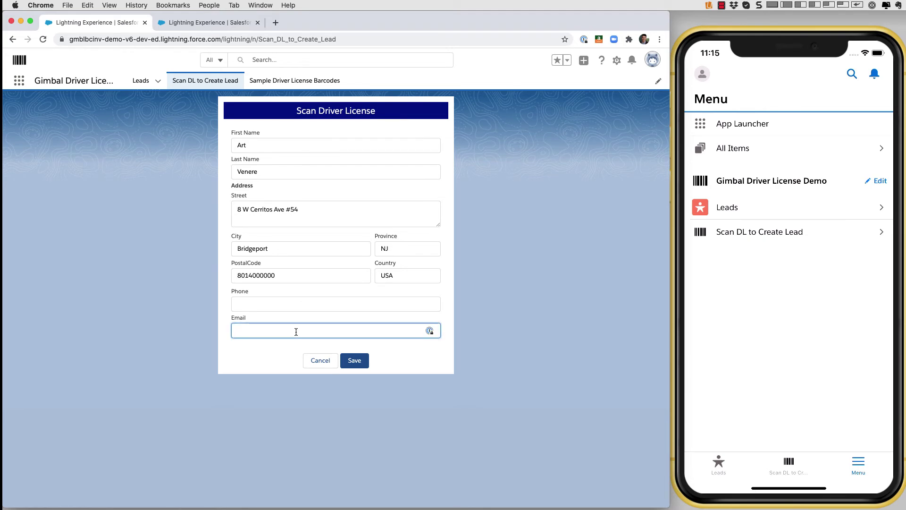
text(art@example.com)
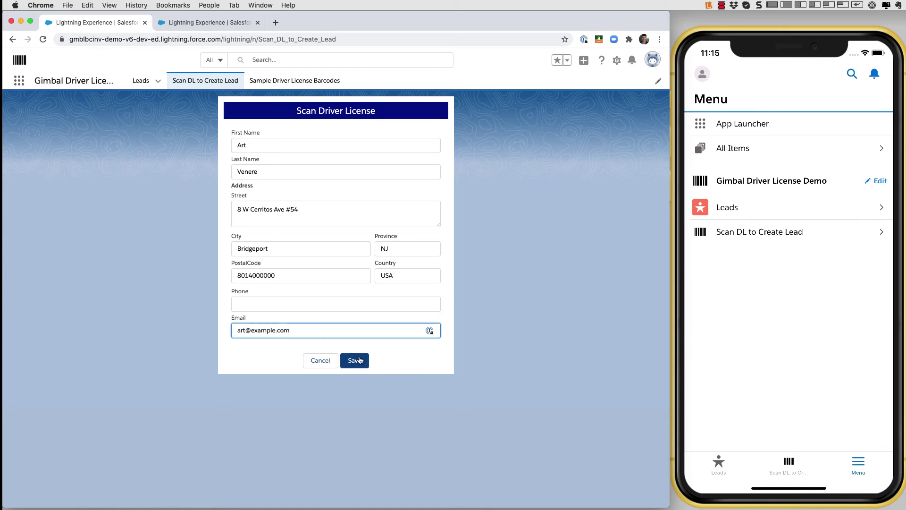
click(354, 360)
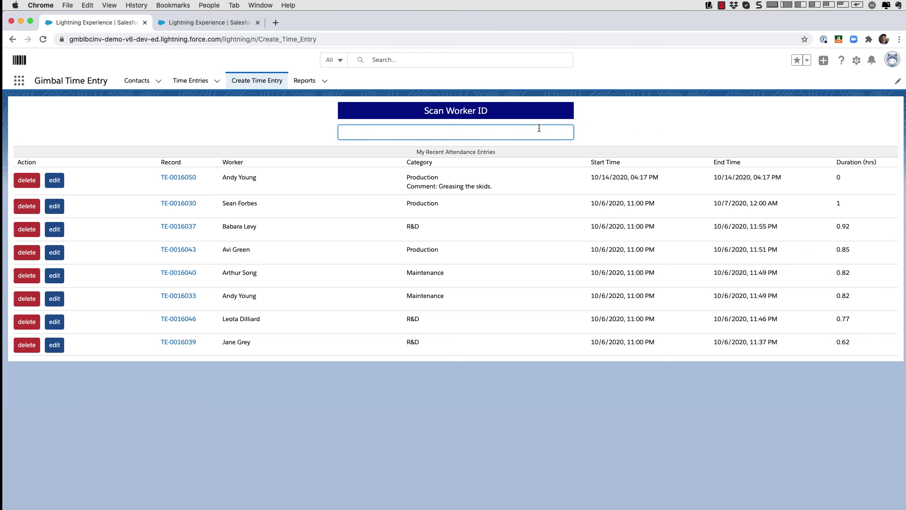
Scan the worker ID and save a new time entry with category Maintenance
key(Return)
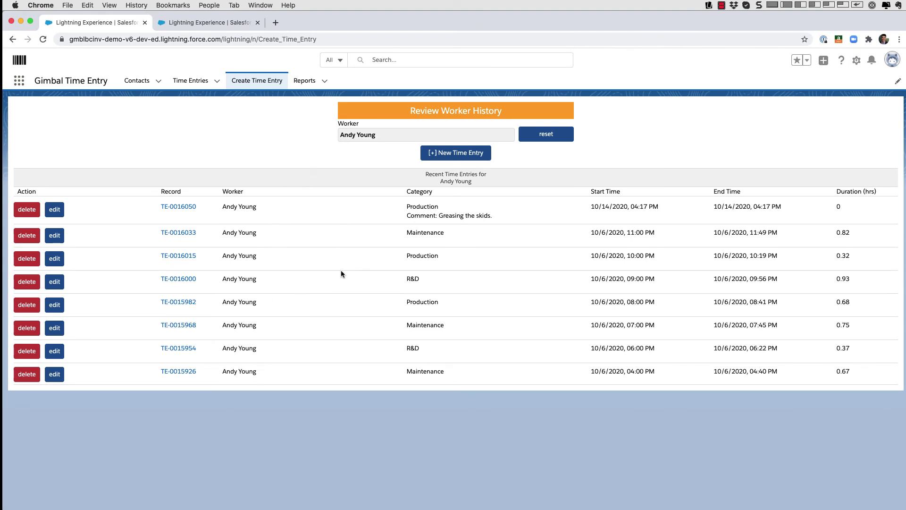
click(460, 152)
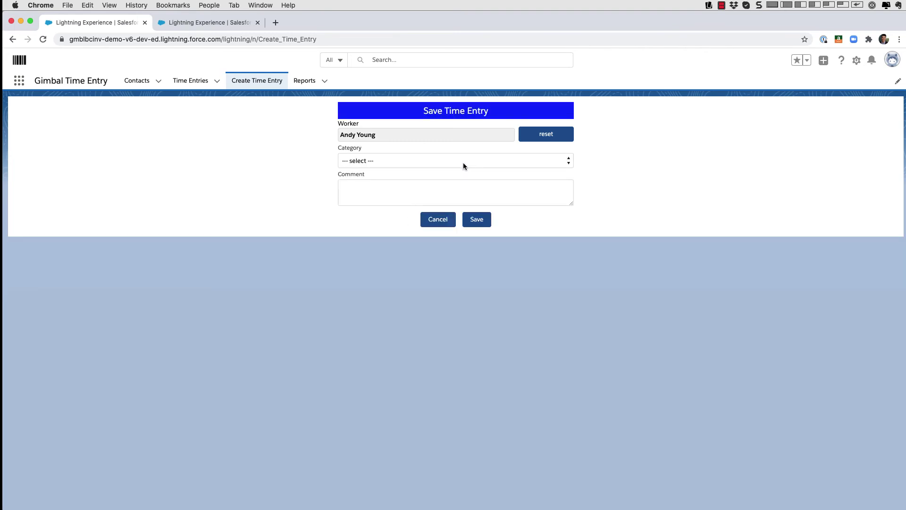
click(463, 162)
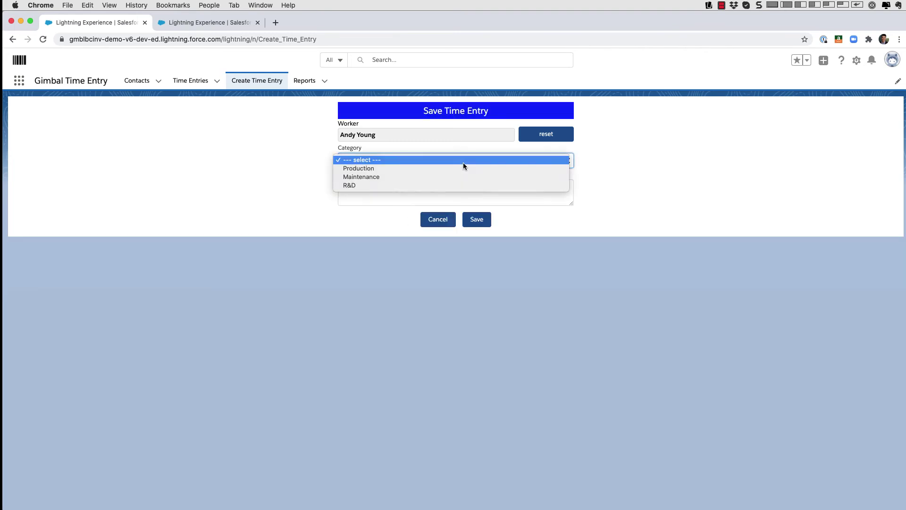
click(432, 176)
click(426, 187)
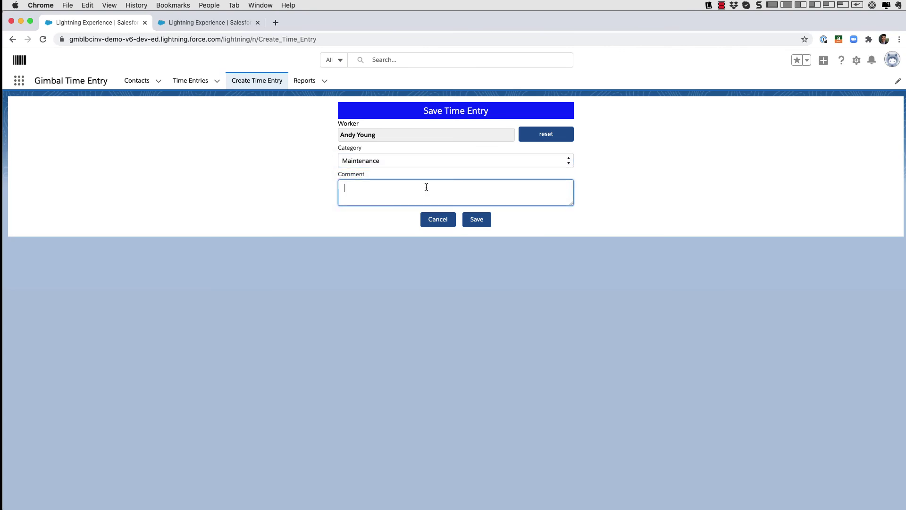
click(479, 220)
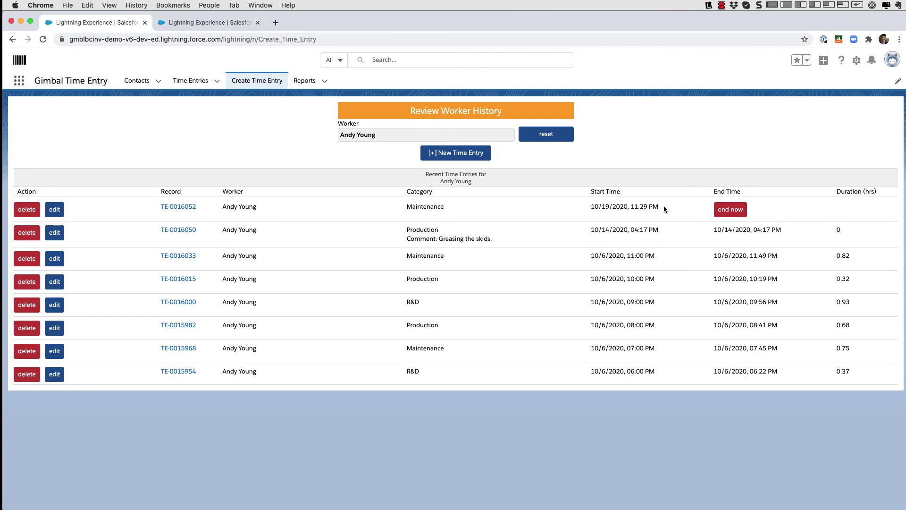
End TE-0016052 now and save it with the comment 'This is a comment.'
click(729, 212)
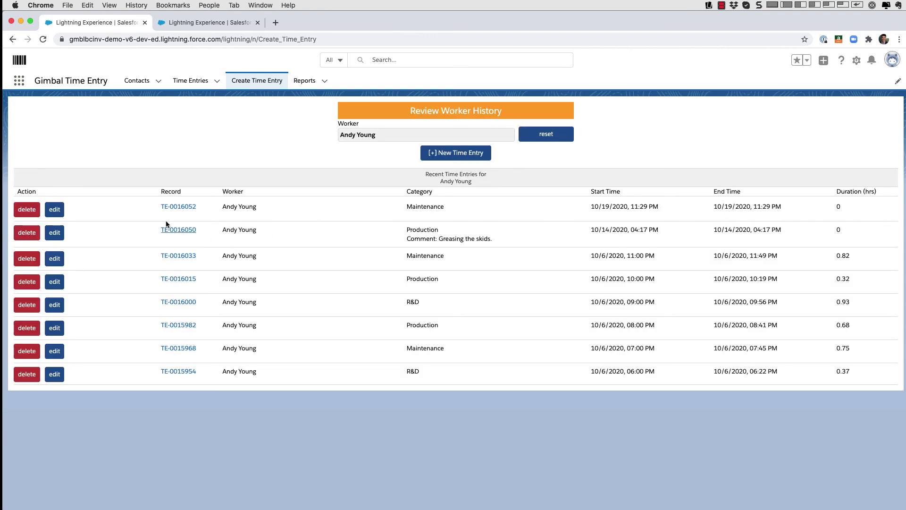
click(51, 211)
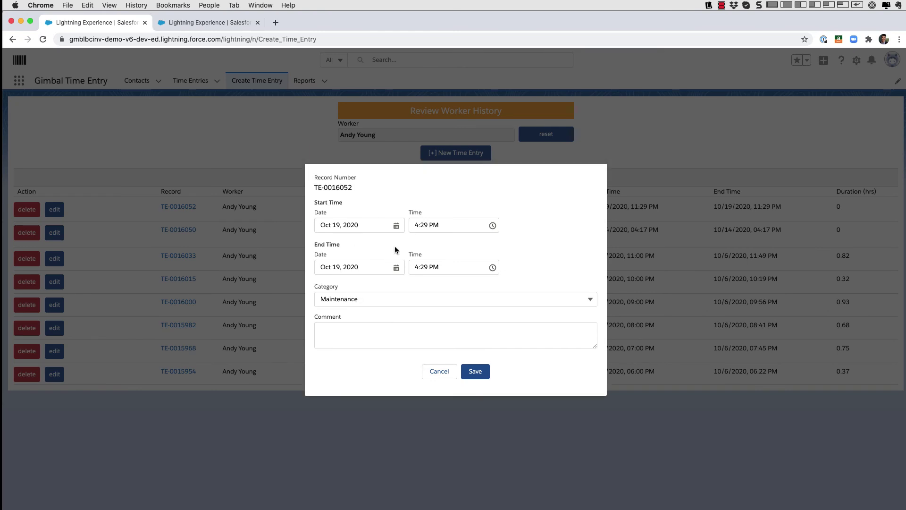
click(402, 340)
text(This is a comment.)
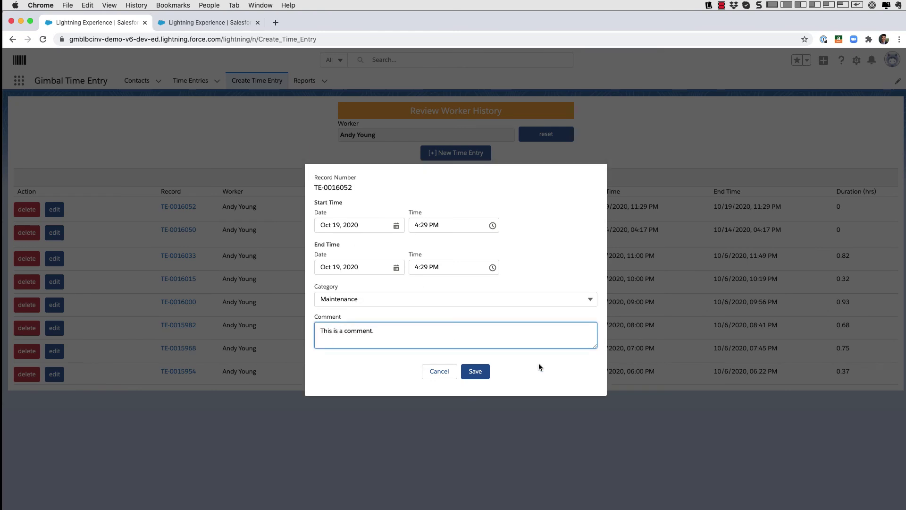
click(472, 372)
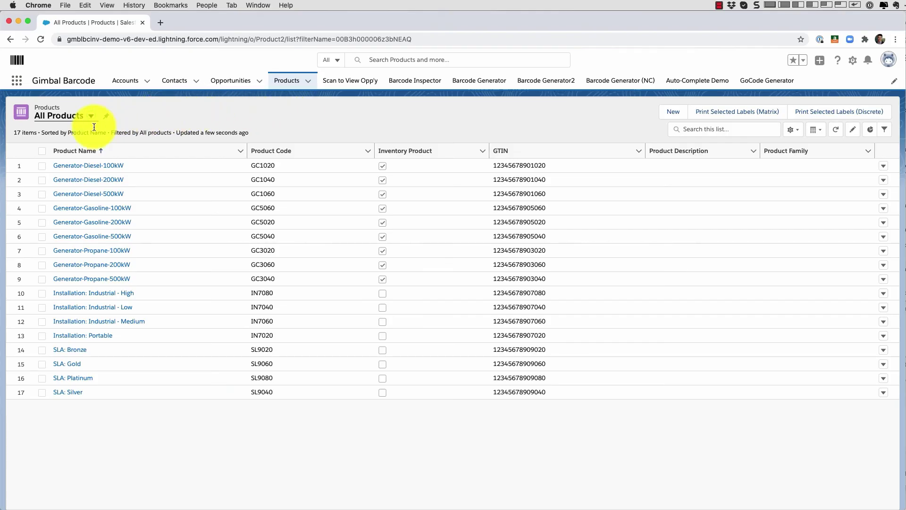
Select all 17 products and print their matrix barcode label sheet
click(43, 151)
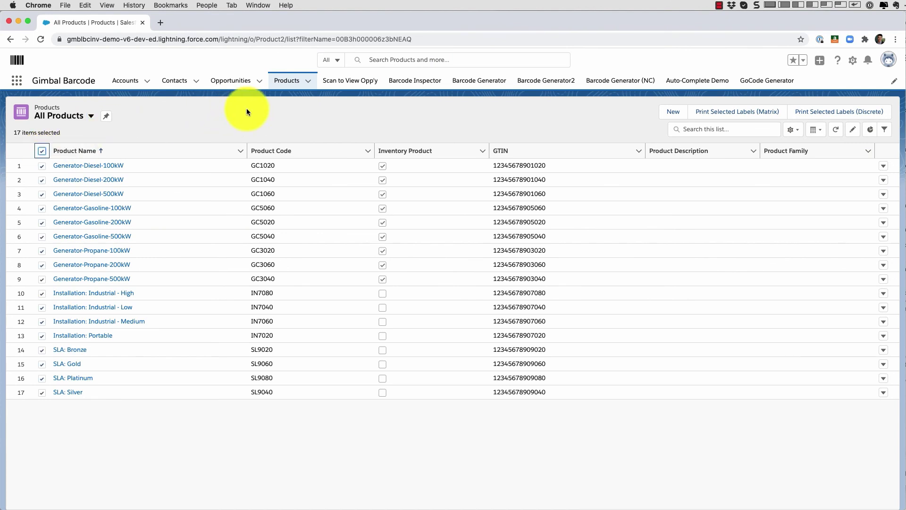
click(713, 116)
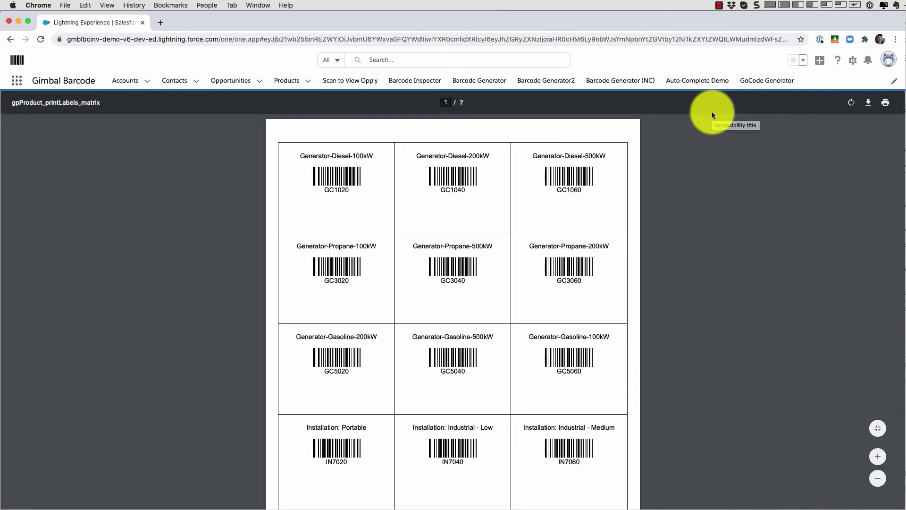
click(885, 103)
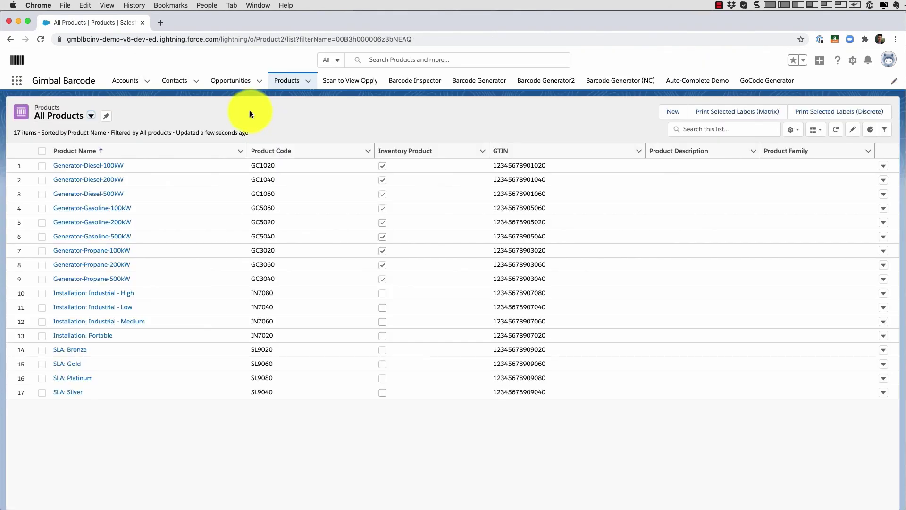
Select all 17 products again and print their one-per-page (Discrete) barcode labels
click(42, 152)
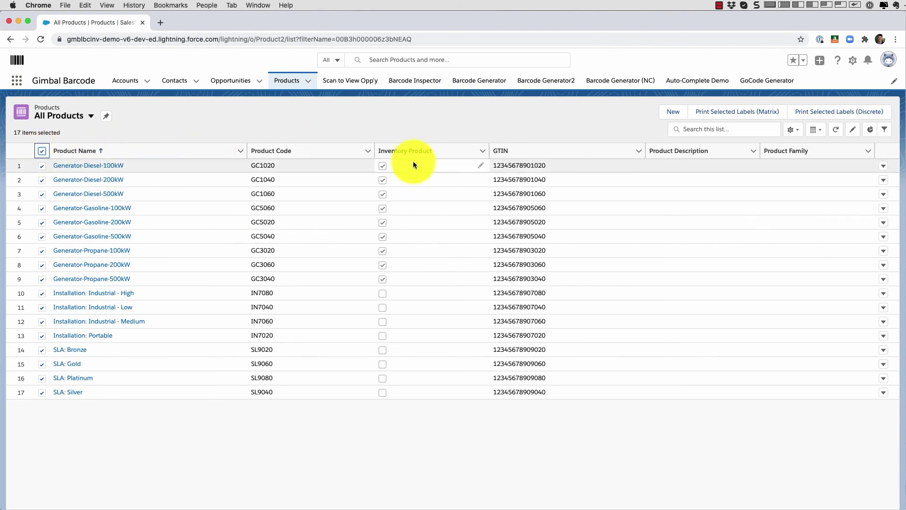
click(838, 115)
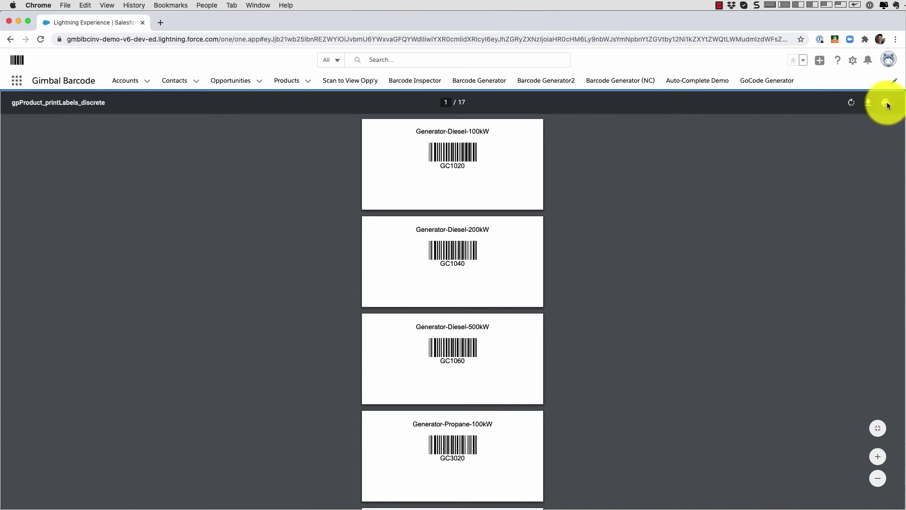
click(886, 103)
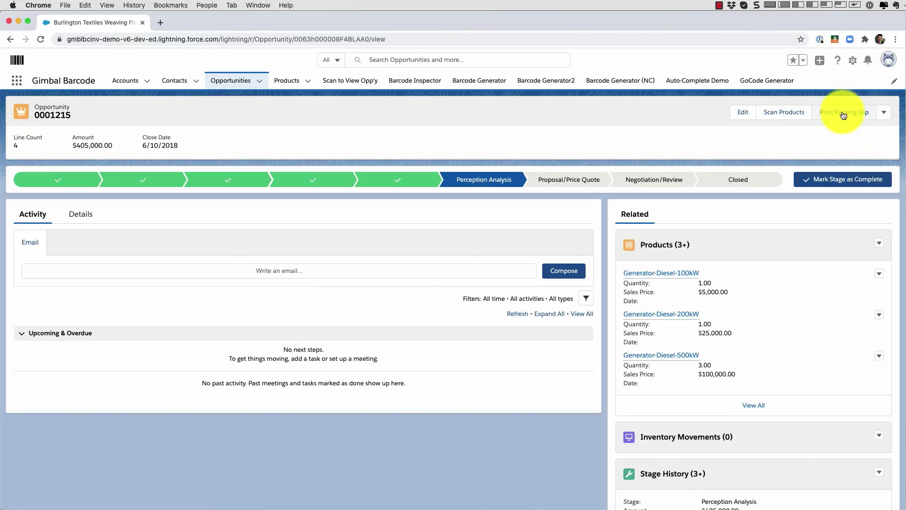
Generate the packing slip PDF for the generator opportunity and scroll through it
click(843, 115)
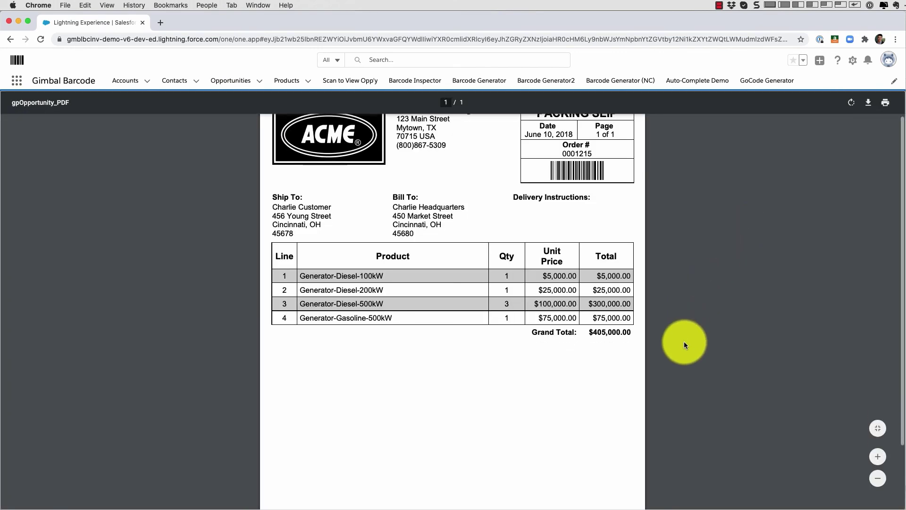
scroll(684, 341, up, 3)
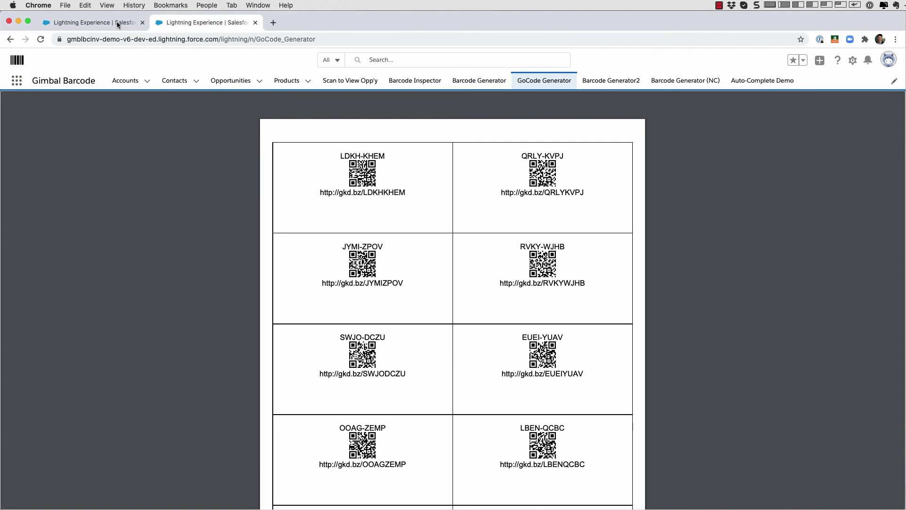
Switch to the first tab showing the GS1 Generator (Discrete) ACME labels
click(117, 22)
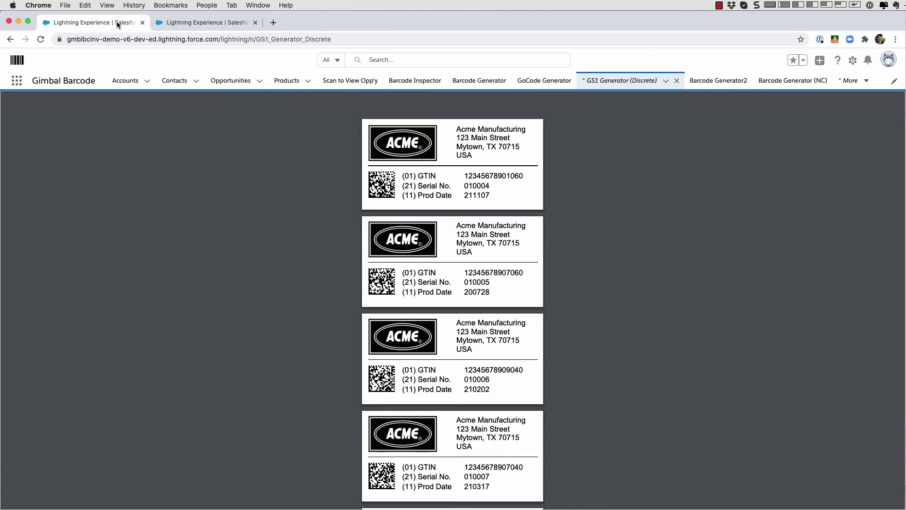